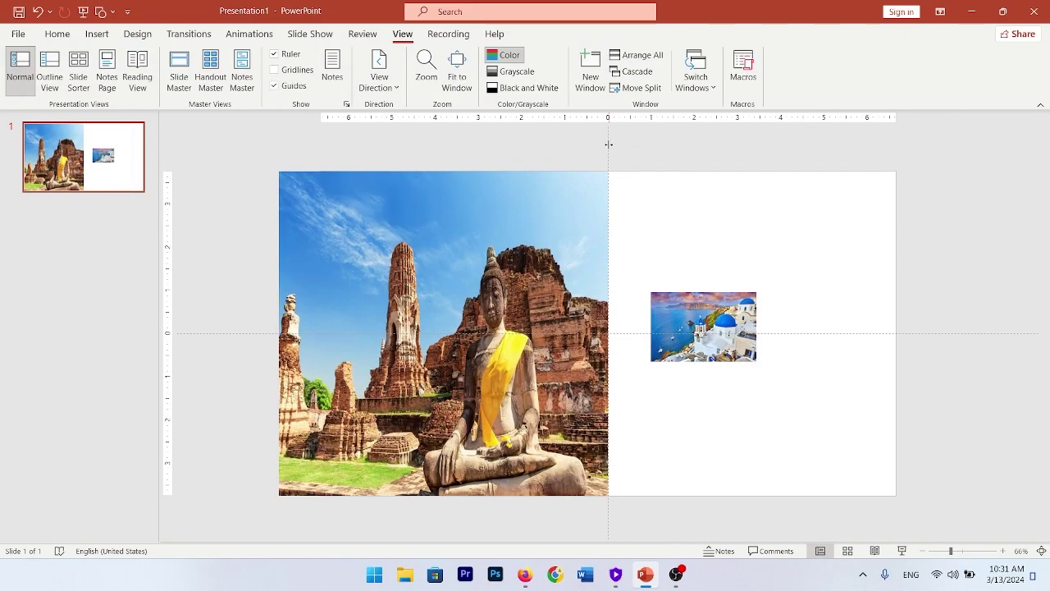
# Step: Add a vertical guide and place it on the slide's left edge
pyautogui.rightClick(608, 146)
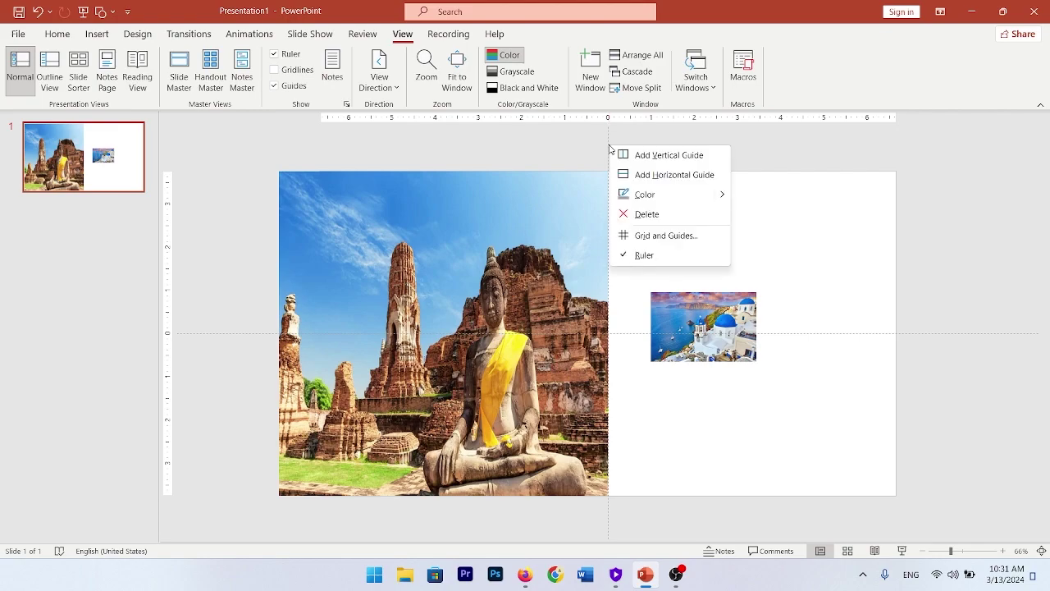
pyautogui.click(622, 155)
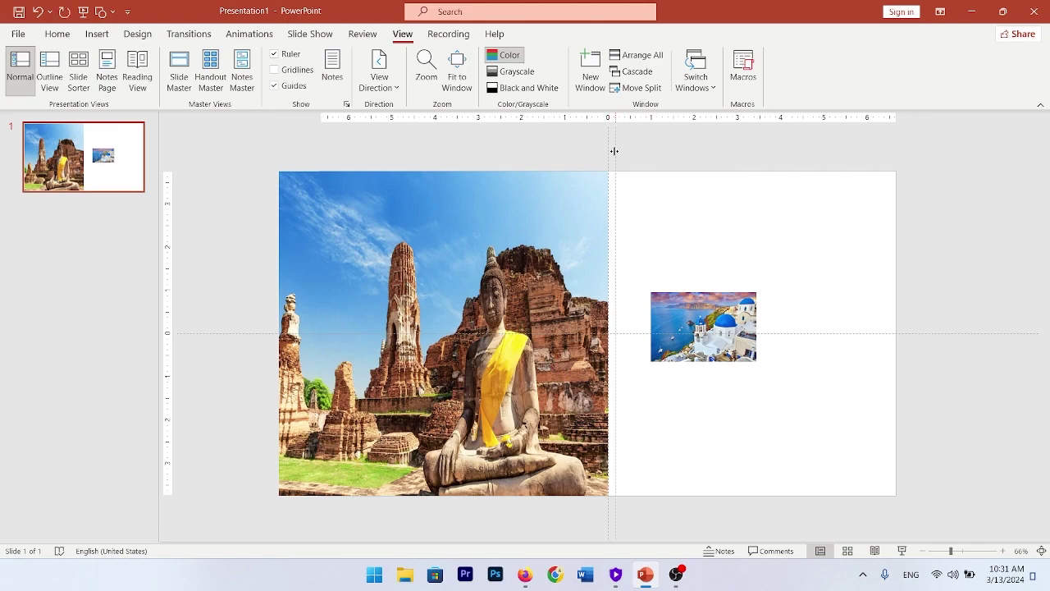
pyautogui.moveTo(613, 150); pyautogui.dragTo(321, 152)
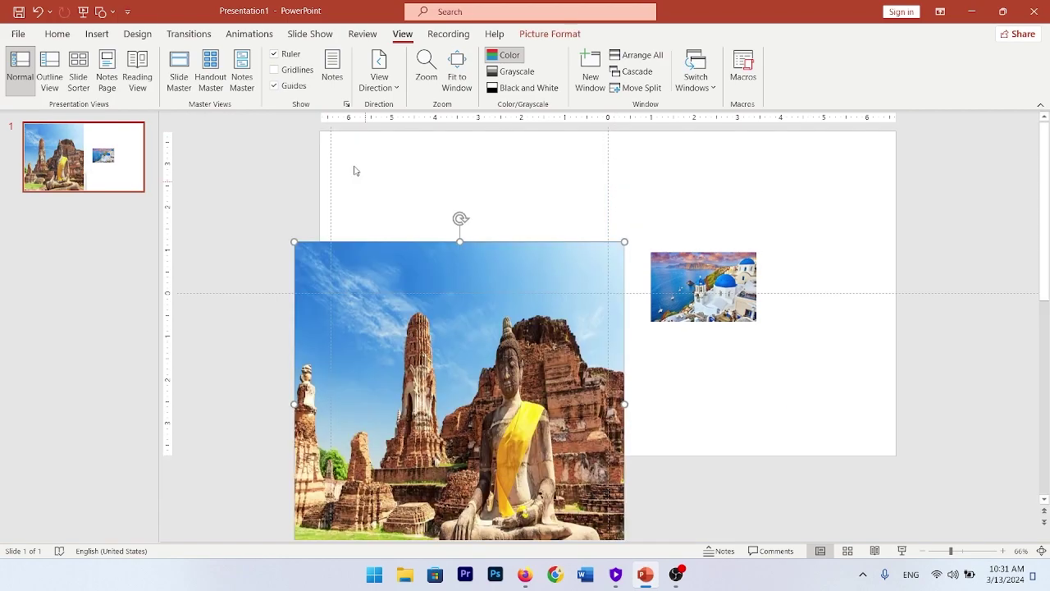
pyautogui.moveTo(332, 145); pyautogui.dragTo(320, 135)
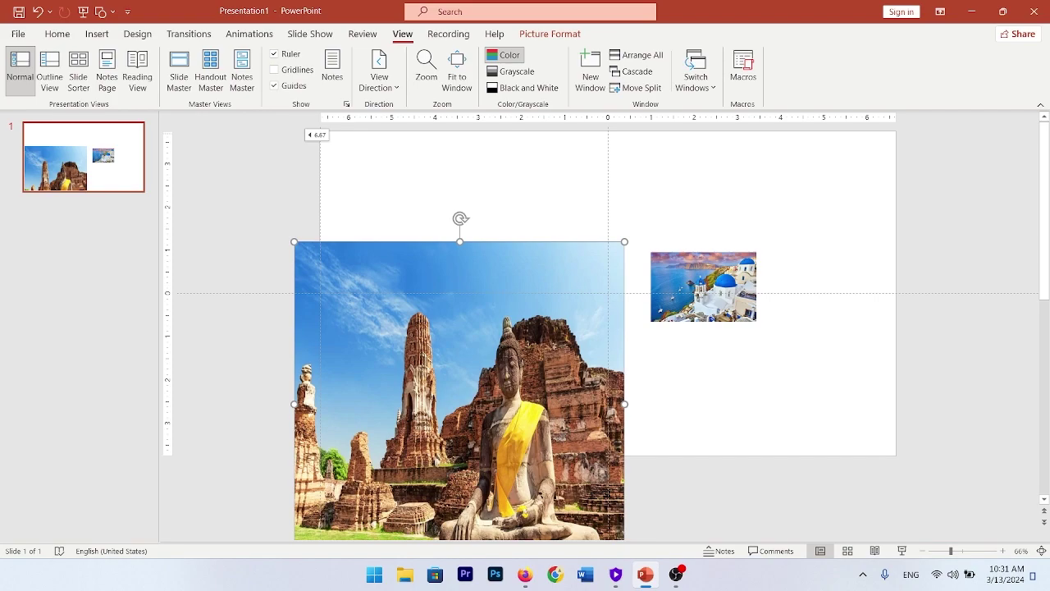
# Step: Add a vertical guide on the slide's right edge and move the Buddha picture back against the centre guide, filling the slide's height
pyautogui.rightClick(608, 162)
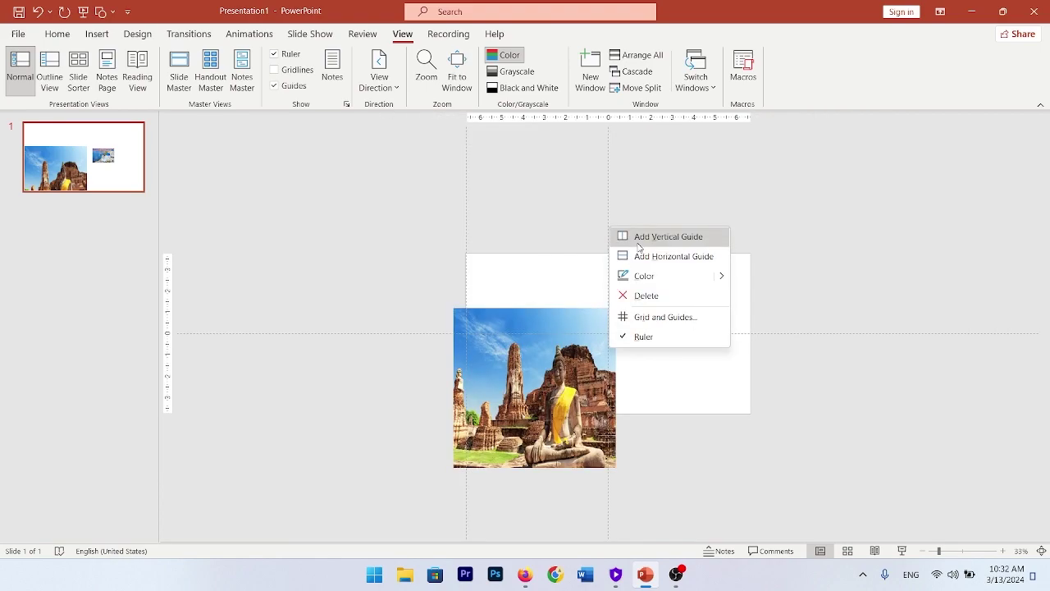
pyautogui.moveTo(543, 386); pyautogui.dragTo(533, 336)
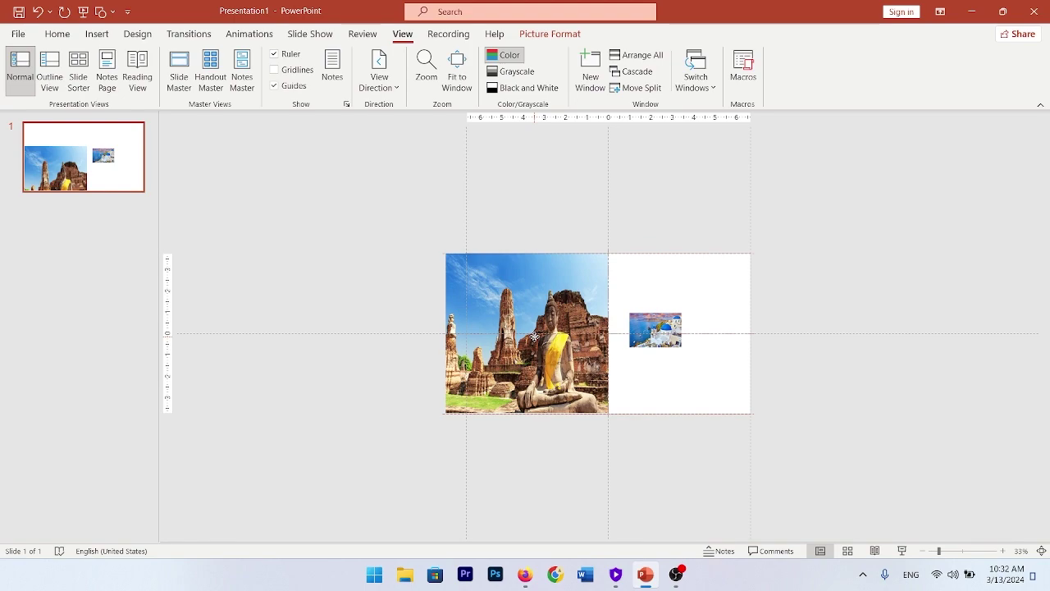
pyautogui.scroll(3, 534, 336)
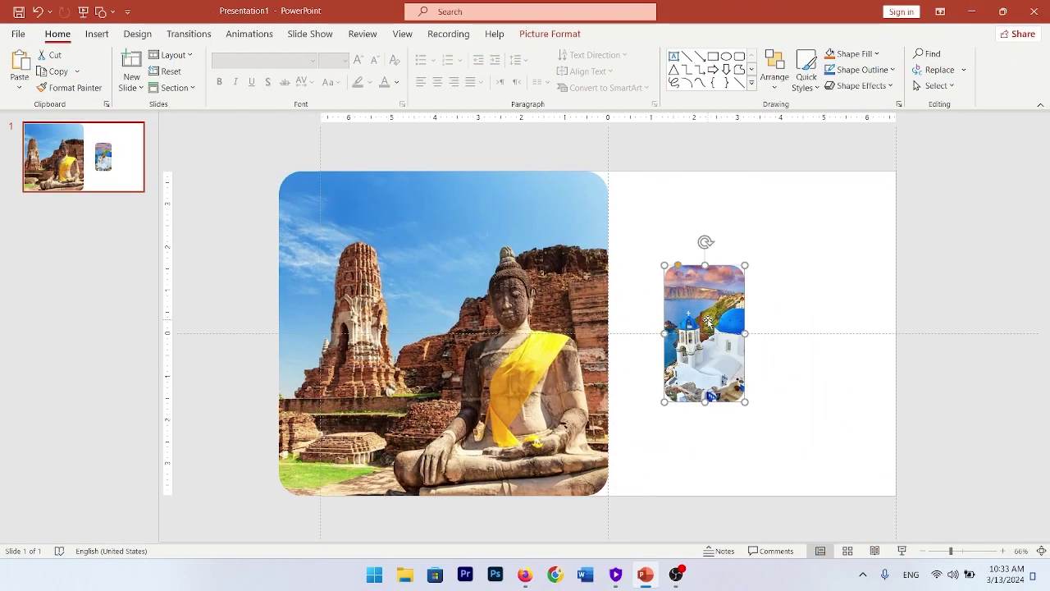
# Step: Copy the rounded Santorini picture three times into an evenly spaced horizontal row extending past the slide's right edge
pyautogui.moveTo(707, 320); pyautogui.dragTo(811, 322)
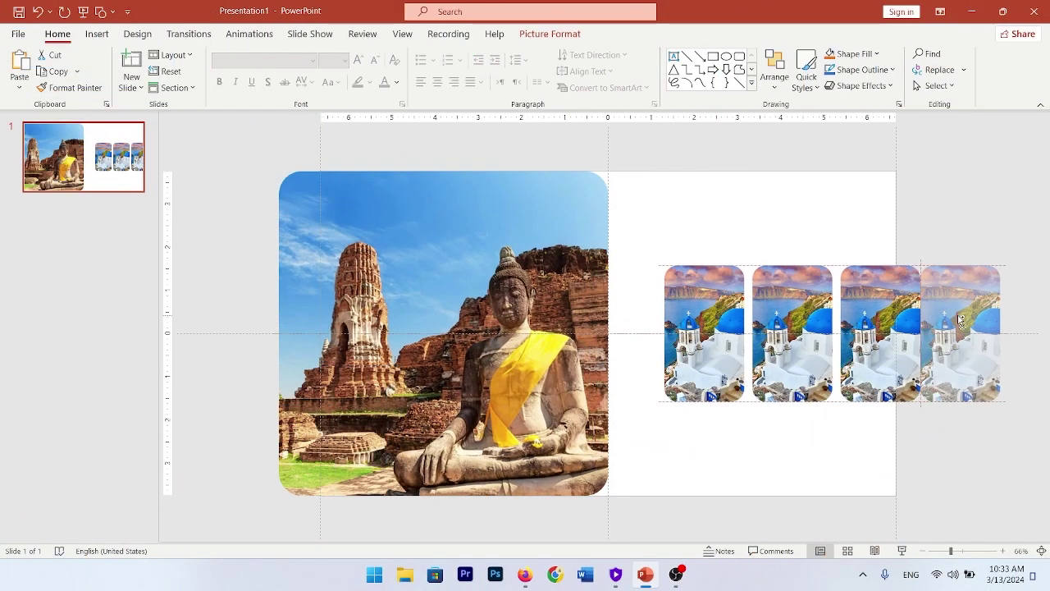
pyautogui.moveTo(956, 319); pyautogui.dragTo(965, 318)
# Step: Replace the second Santorini picture in the row with taj-mahal.jpg from the Desktop
pyautogui.click(799, 341)
pyautogui.rightClick(800, 341)
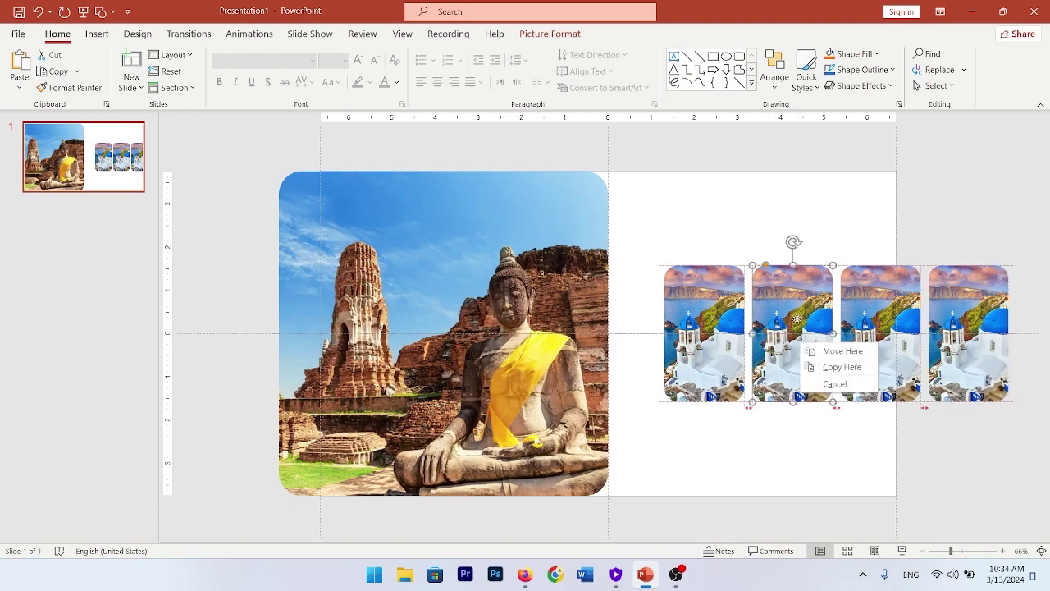
pyautogui.rightClick(796, 322)
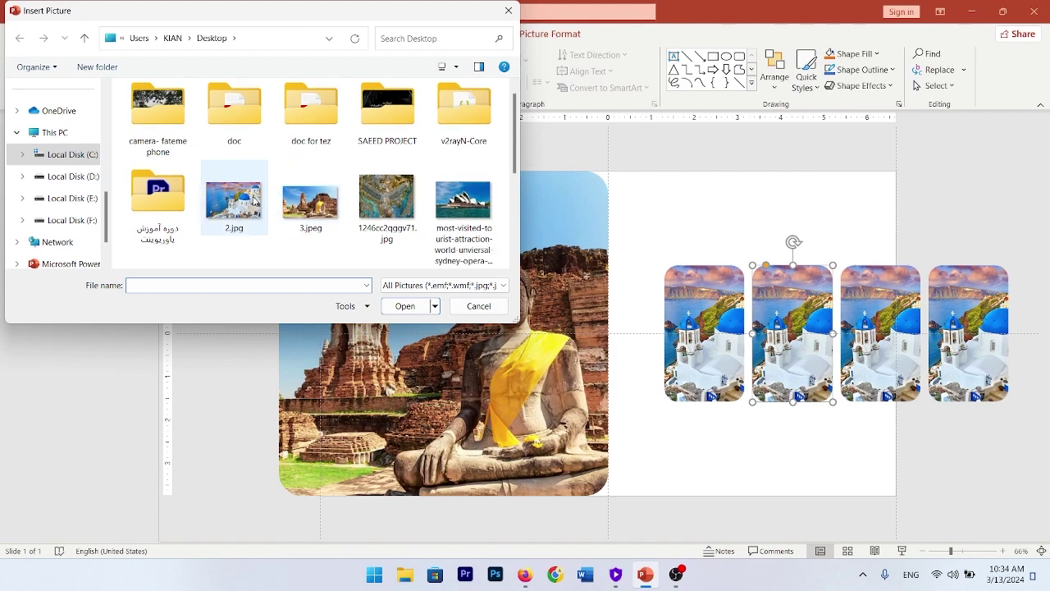
pyautogui.scroll(-3, 254, 200)
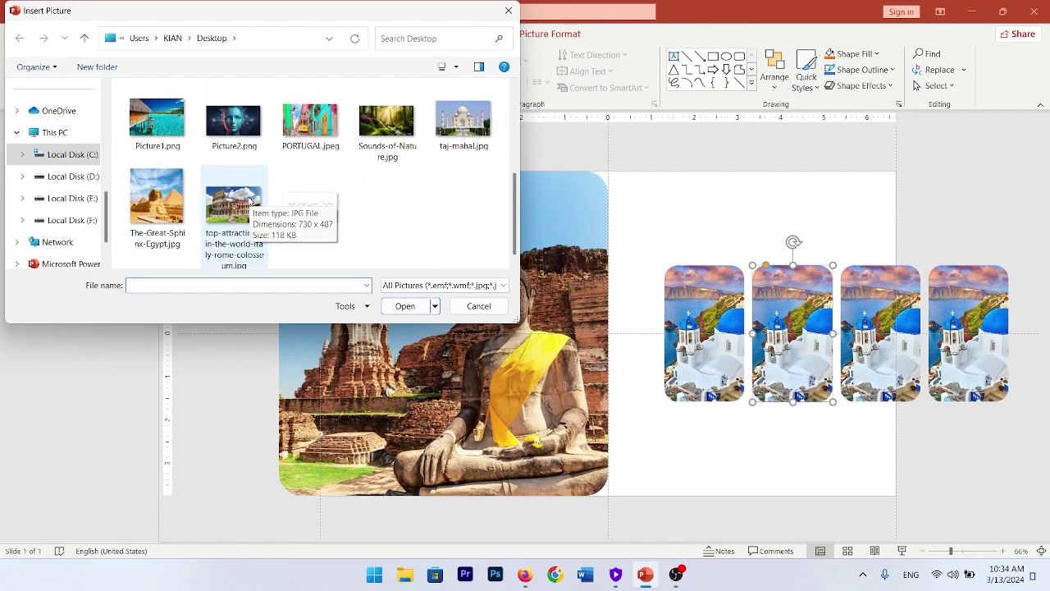
pyautogui.click(463, 115)
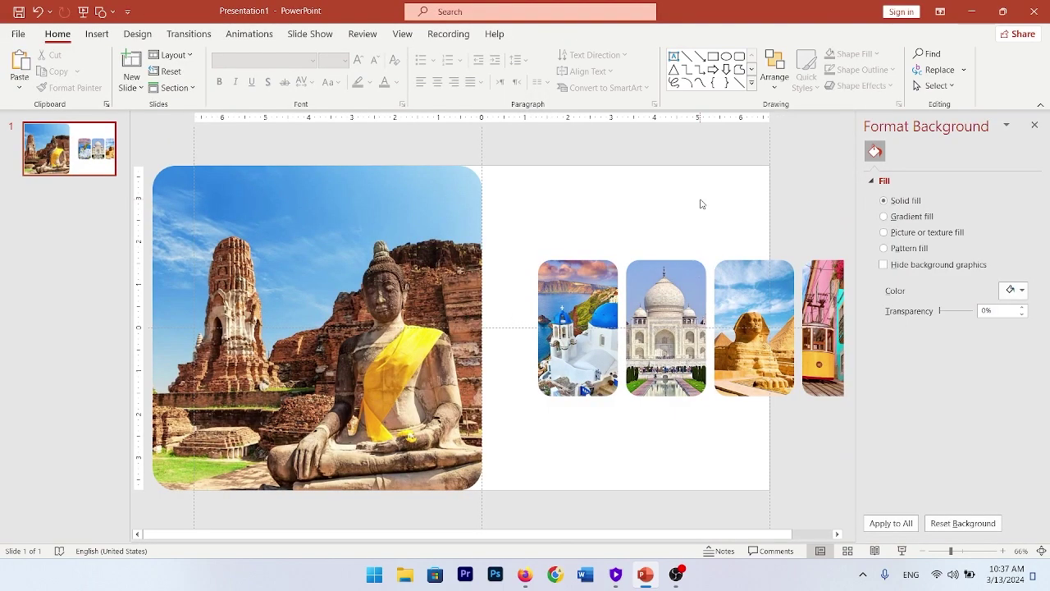
# Step: Fill the slide background with the picture 3.jpeg from the Desktop
pyautogui.rightClick(699, 202)
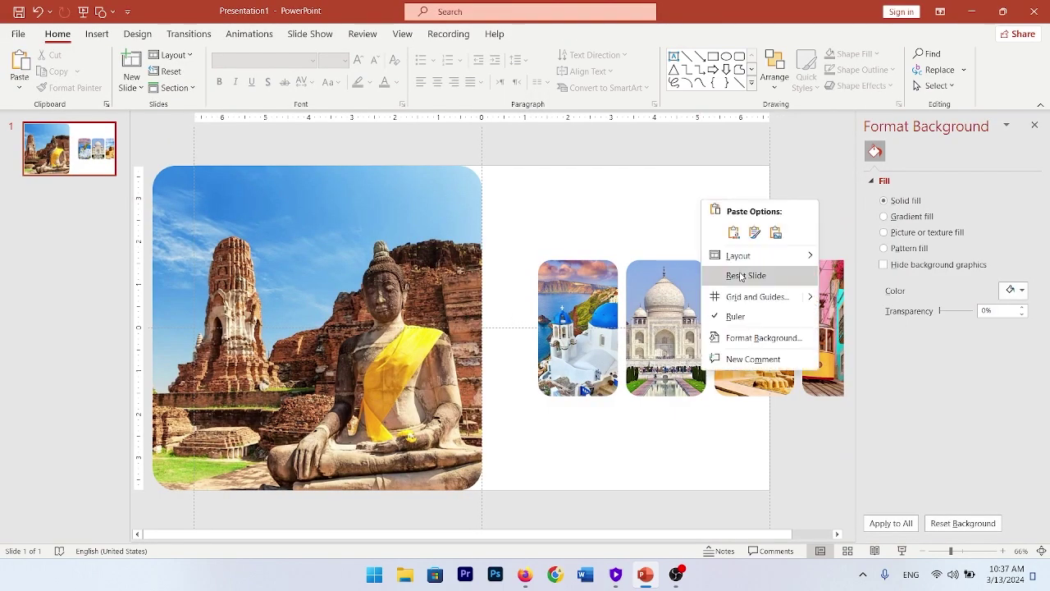
pyautogui.click(754, 335)
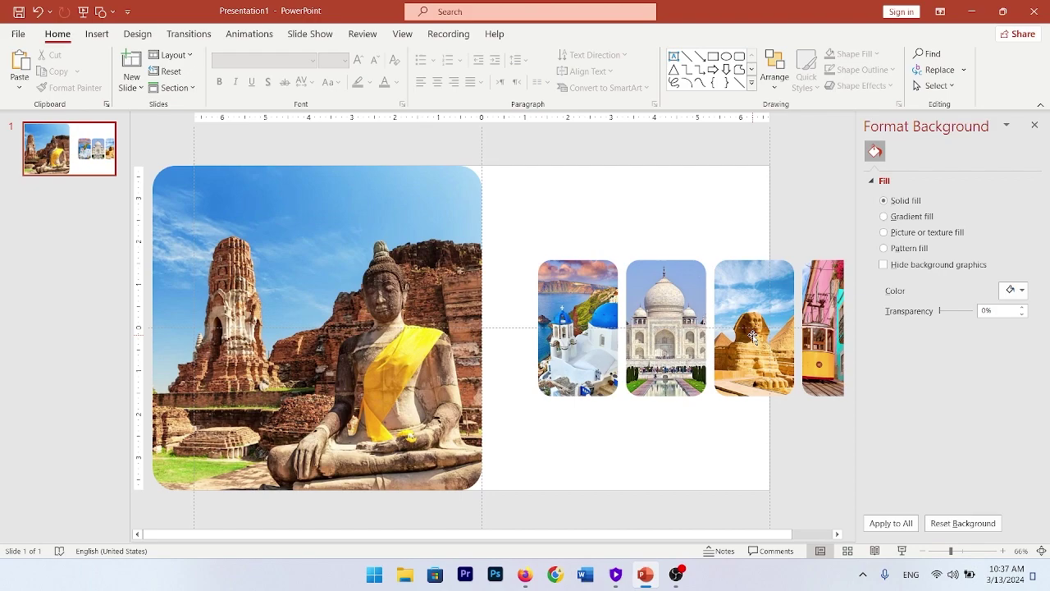
pyautogui.click(916, 237)
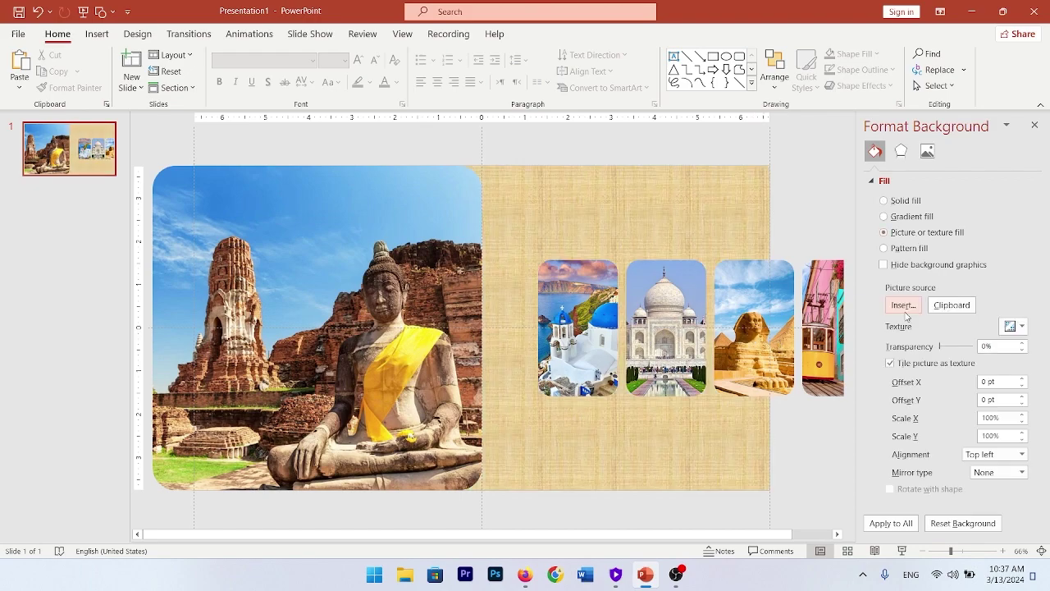
pyautogui.click(904, 310)
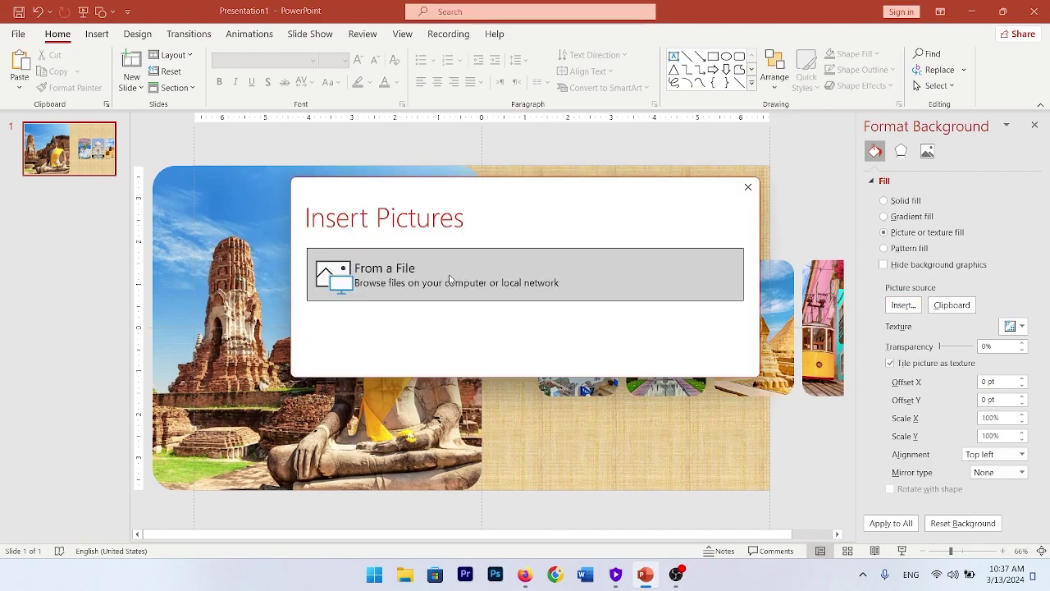
pyautogui.click(450, 280)
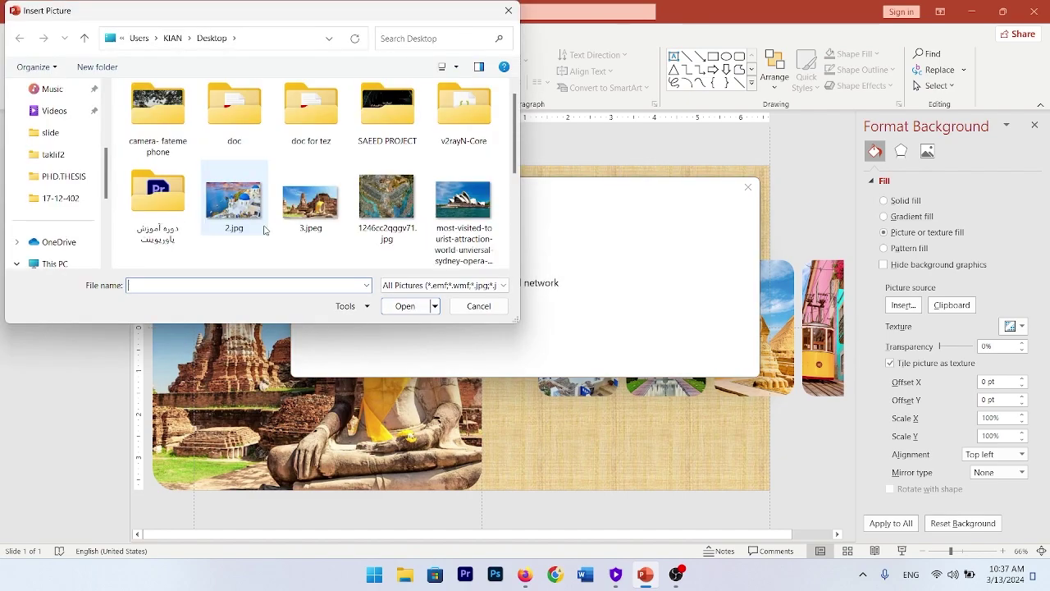
pyautogui.scroll(-5, 264, 230)
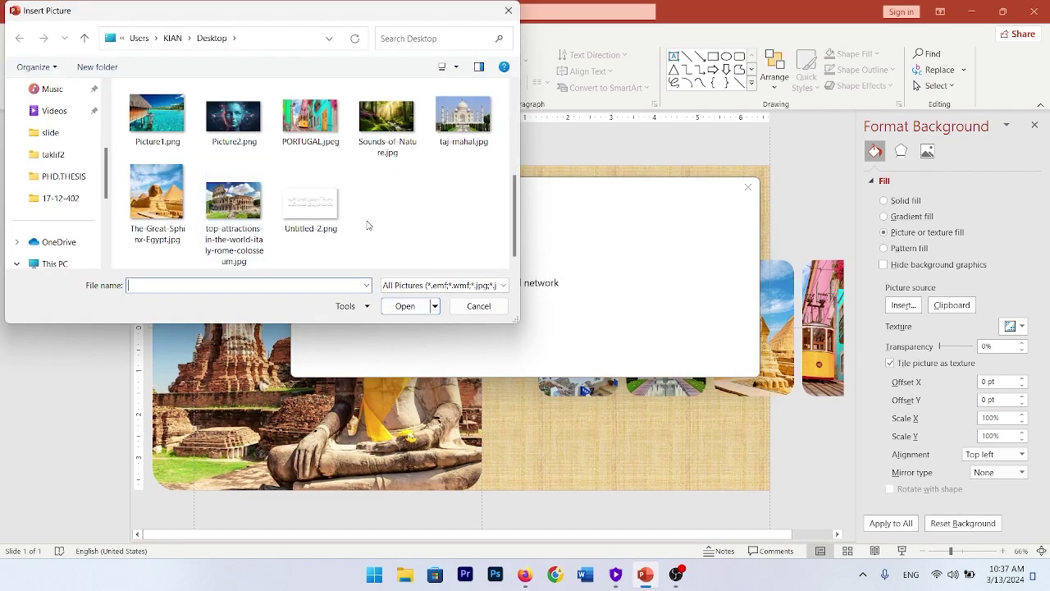
pyautogui.scroll(5, 368, 225)
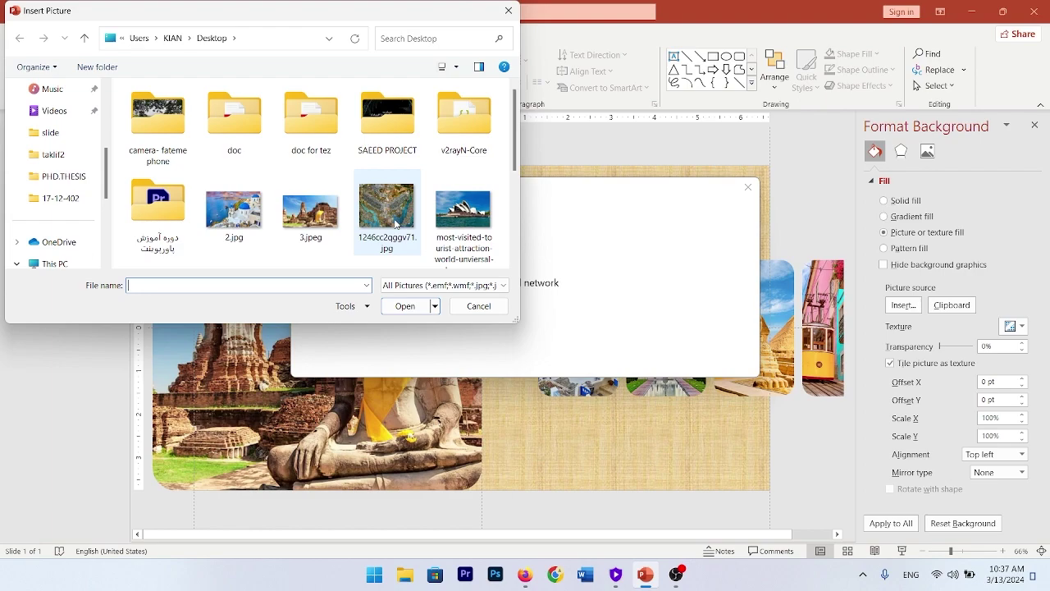
pyautogui.doubleClick(310, 212)
# Step: Apply the Blur artistic effect to the background picture and set its transparency to 59%
pyautogui.click(901, 151)
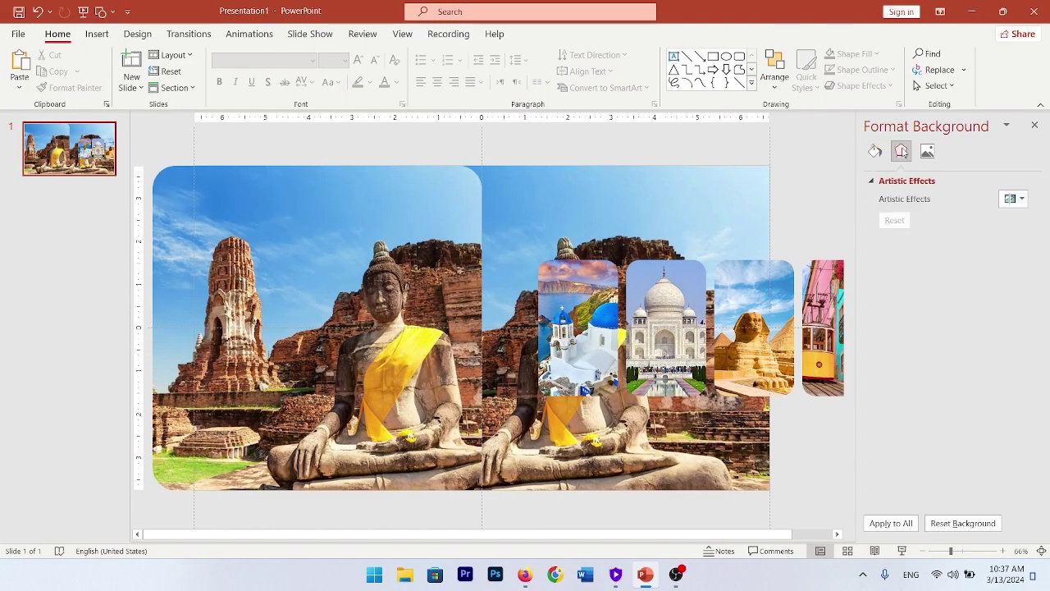
pyautogui.click(1012, 199)
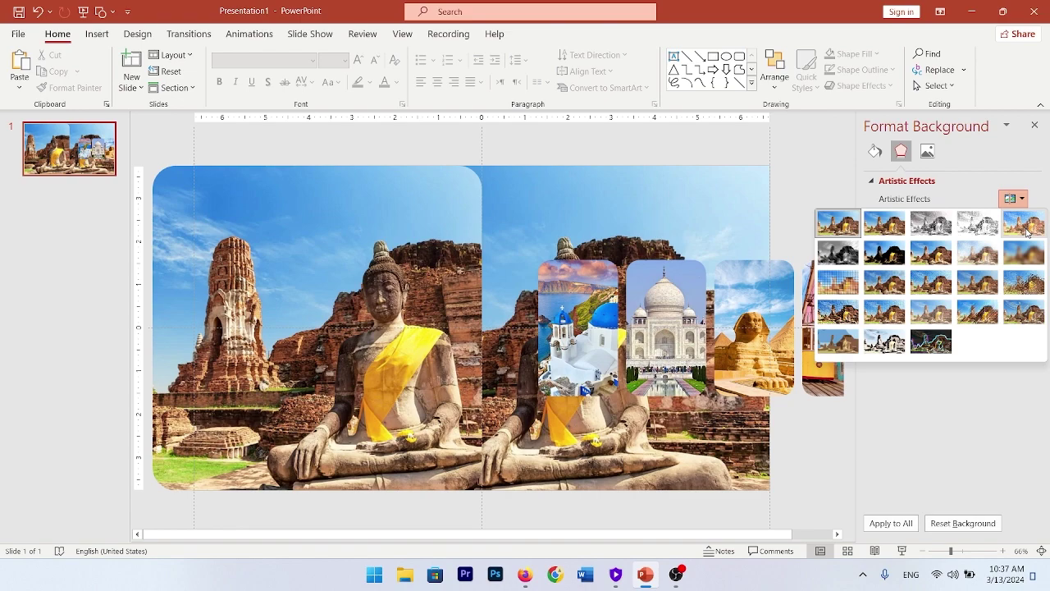
pyautogui.click(1024, 252)
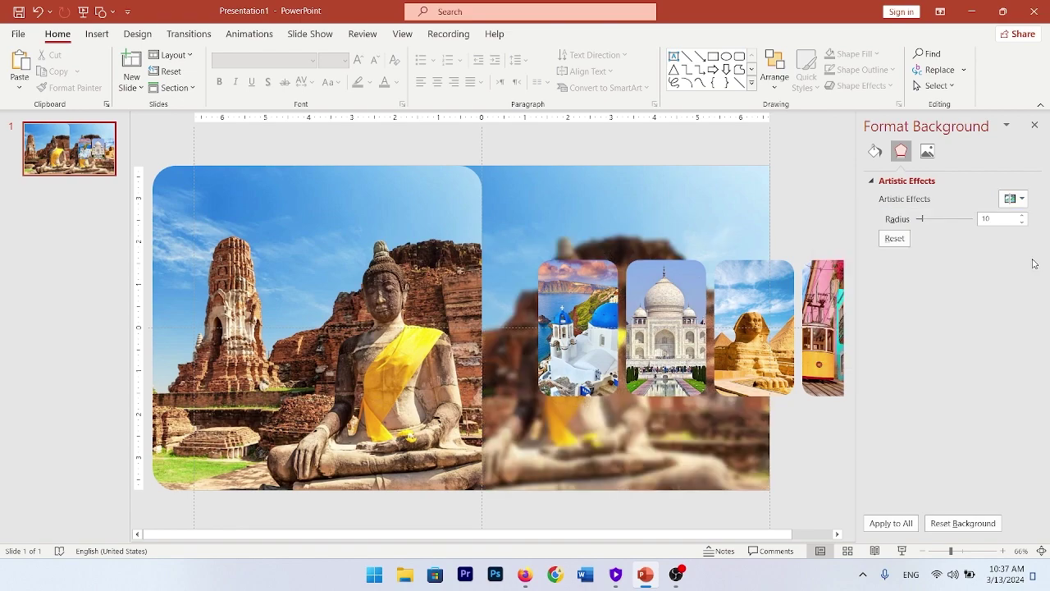
pyautogui.click(874, 151)
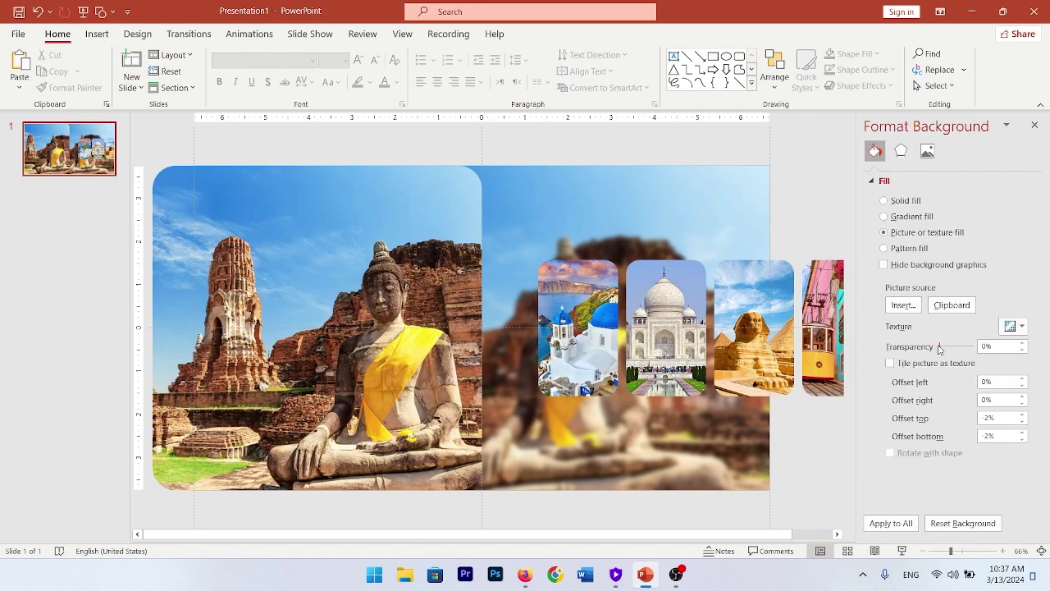
pyautogui.moveTo(939, 347); pyautogui.dragTo(959, 349)
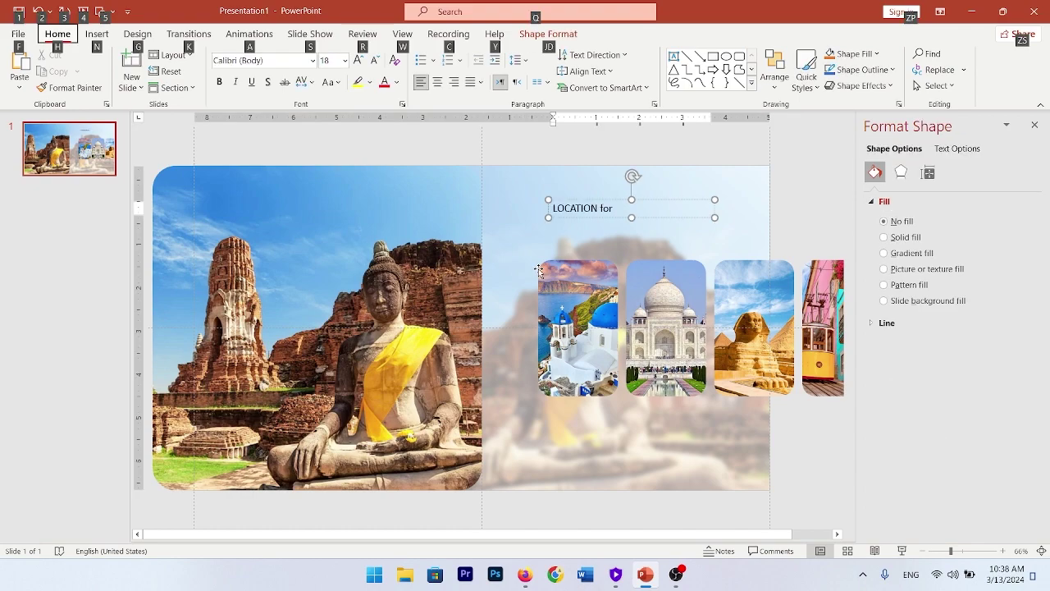
# Step: Complete the heading as "LOCATION for VACATION" in Britannic Bold 32 and copy its text box below the picture row
pyautogui.write('VACATION')
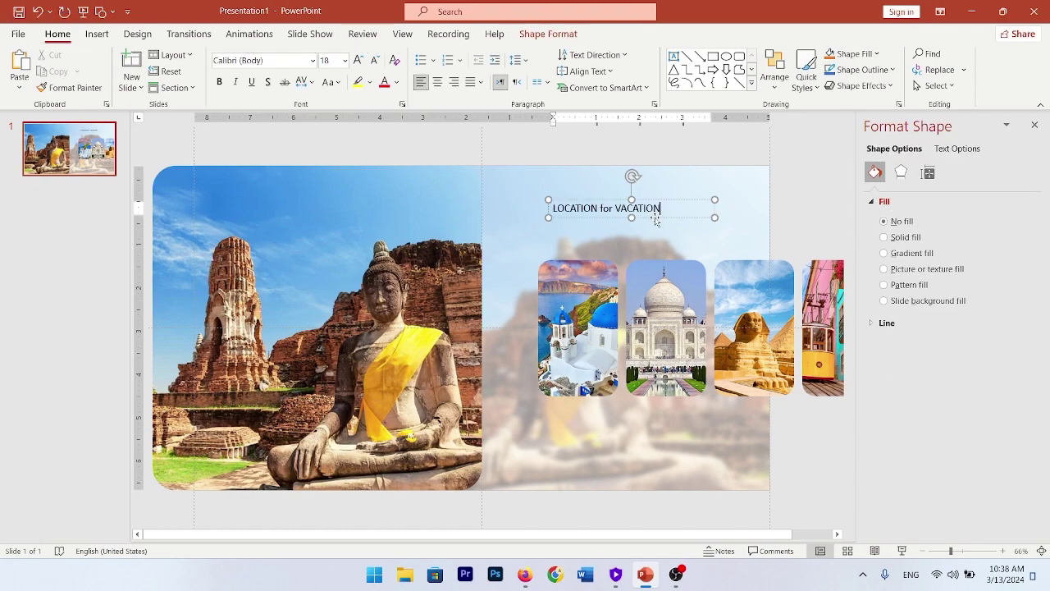
pyautogui.hotkey('ctrl', 'a')
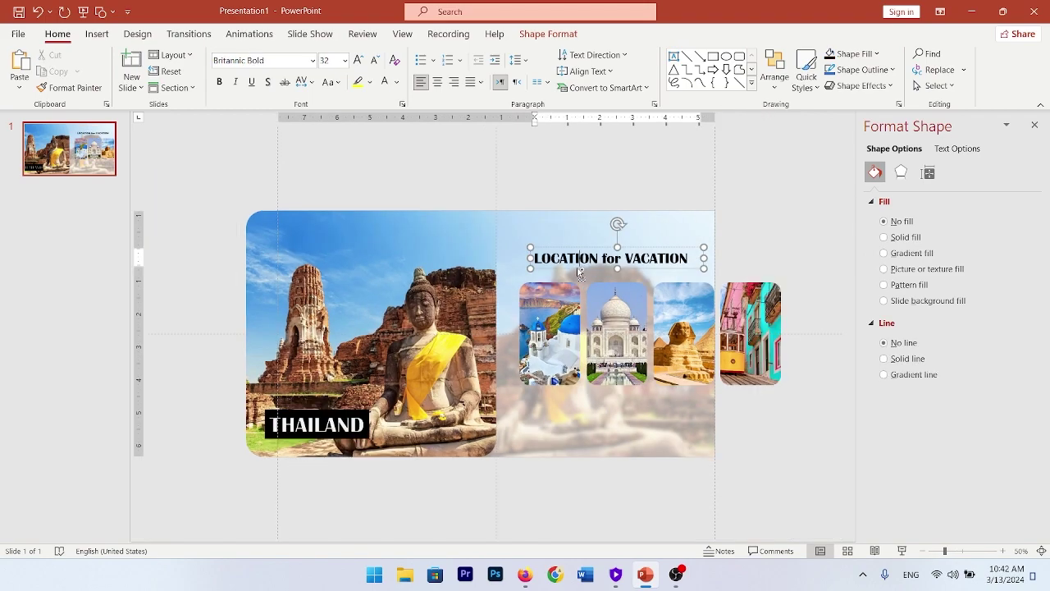
pyautogui.moveTo(579, 281); pyautogui.dragTo(575, 416)
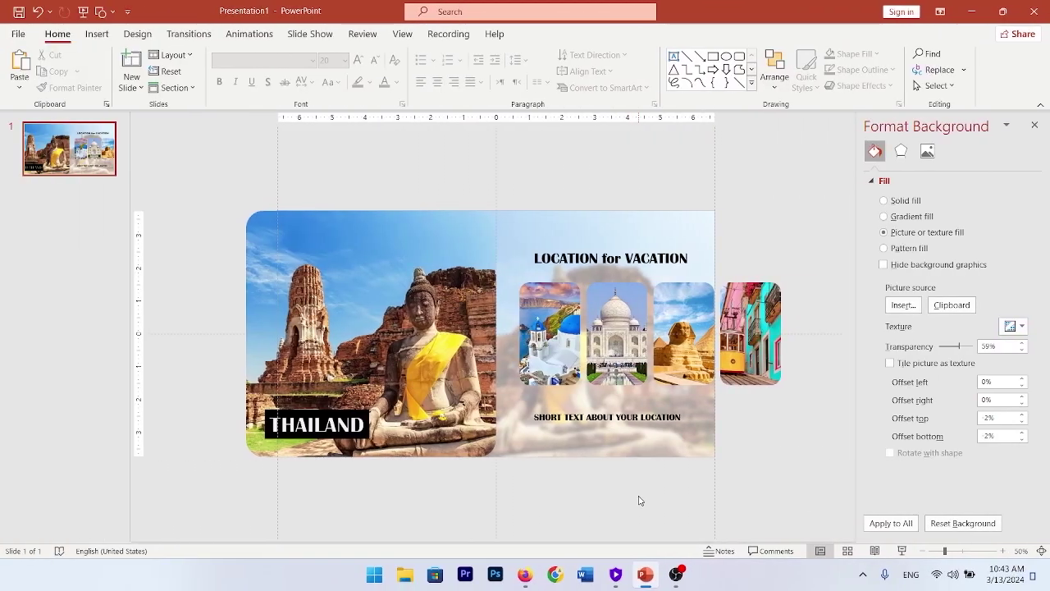
# Step: Duplicate slide 1
pyautogui.click(59, 160)
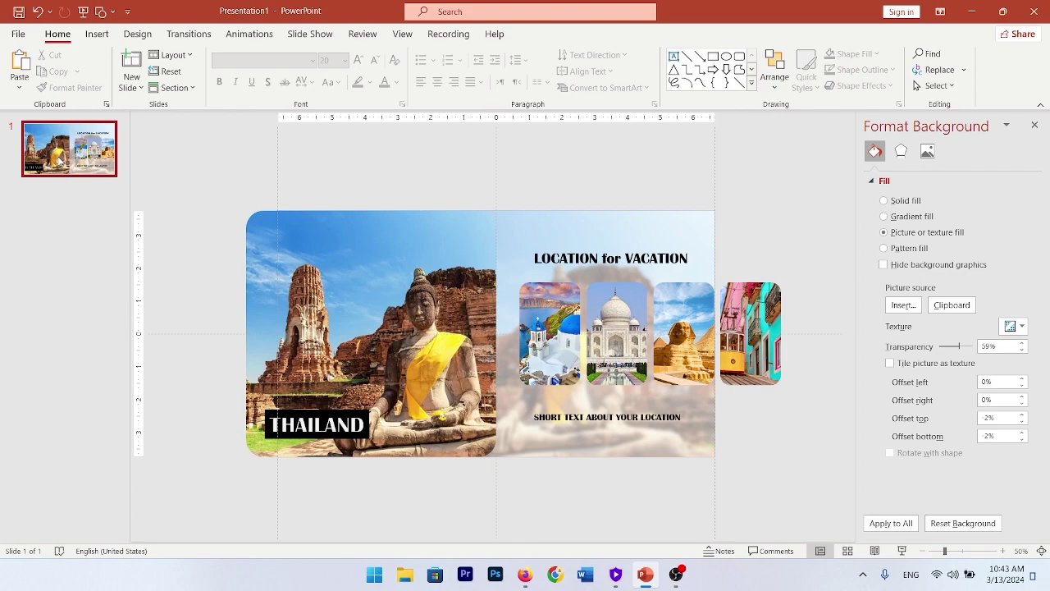
pyautogui.hotkey('ctrl', 'd')
# Step: On slide 2, move the Santorini picture over the Buddha picture, enlarge it to 7.5" by 7.62", and reduce its corner rounding to match
pyautogui.click(555, 335)
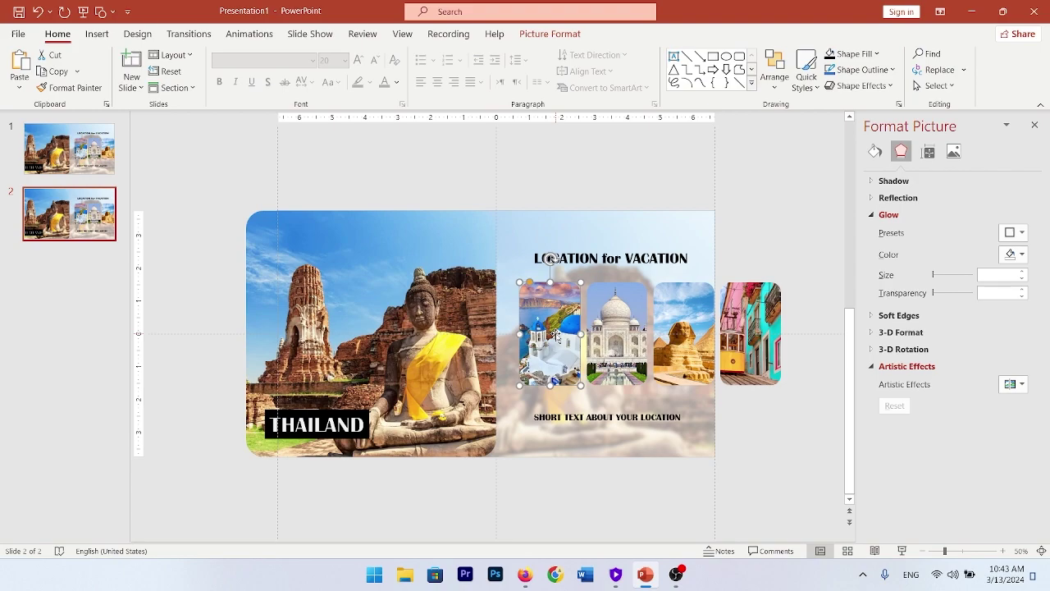
pyautogui.moveTo(555, 335); pyautogui.dragTo(469, 234)
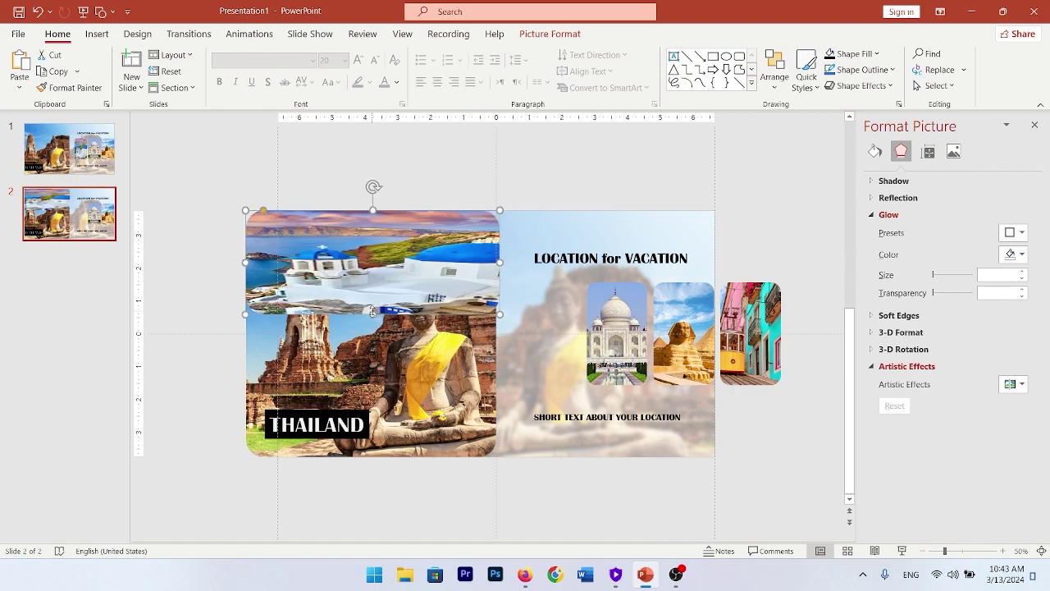
pyautogui.moveTo(373, 313); pyautogui.dragTo(373, 457)
pyautogui.moveTo(499, 332); pyautogui.dragTo(496, 331)
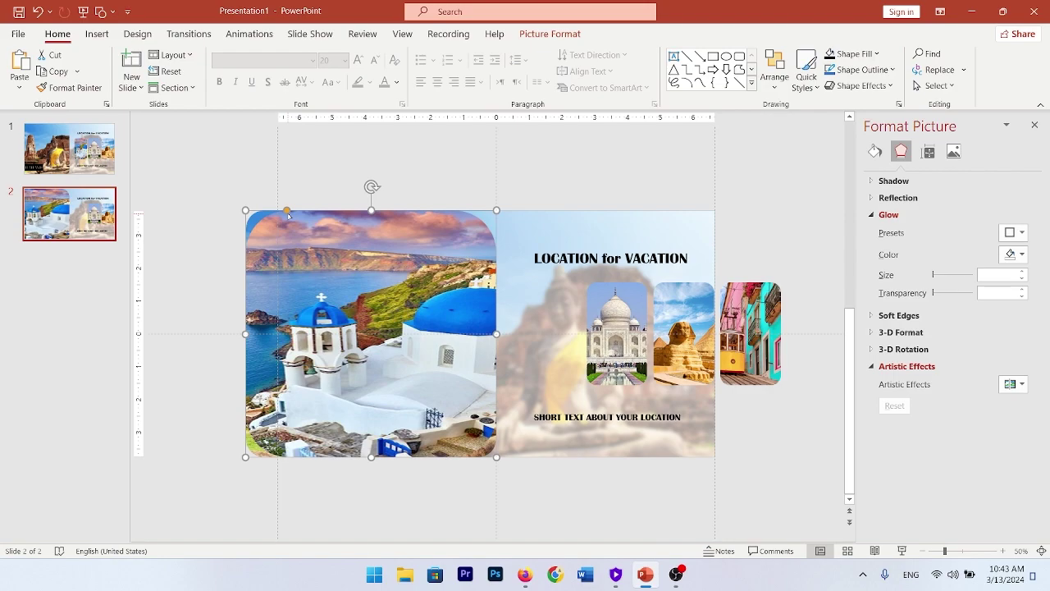
pyautogui.moveTo(287, 211); pyautogui.dragTo(263, 211)
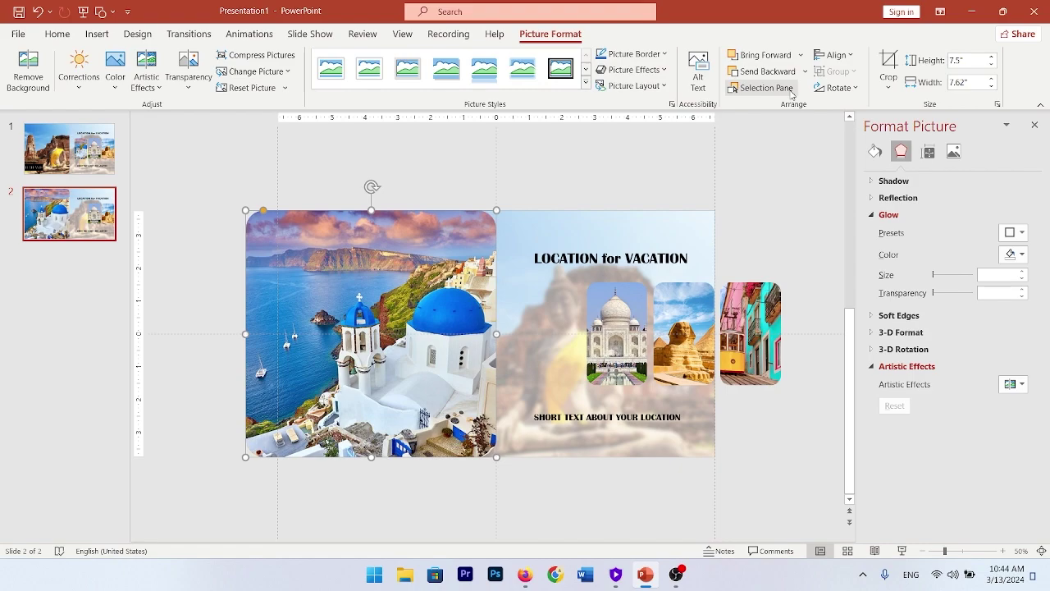
# Step: Move the hidden Buddha picture off the slide's left edge and shift the three remaining small pictures left toward the centre guide
pyautogui.click(789, 90)
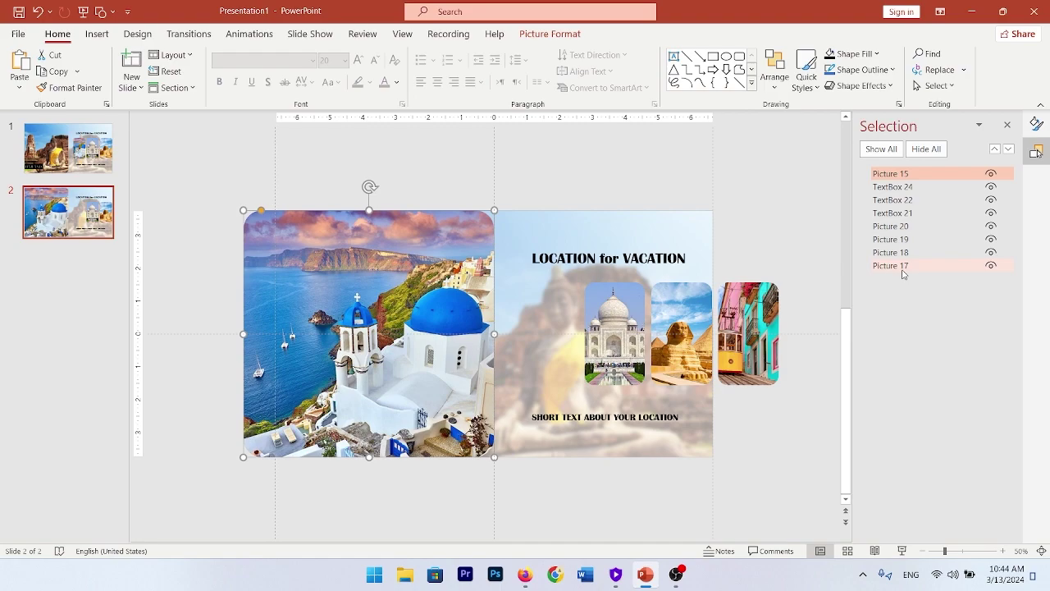
pyautogui.click(902, 269)
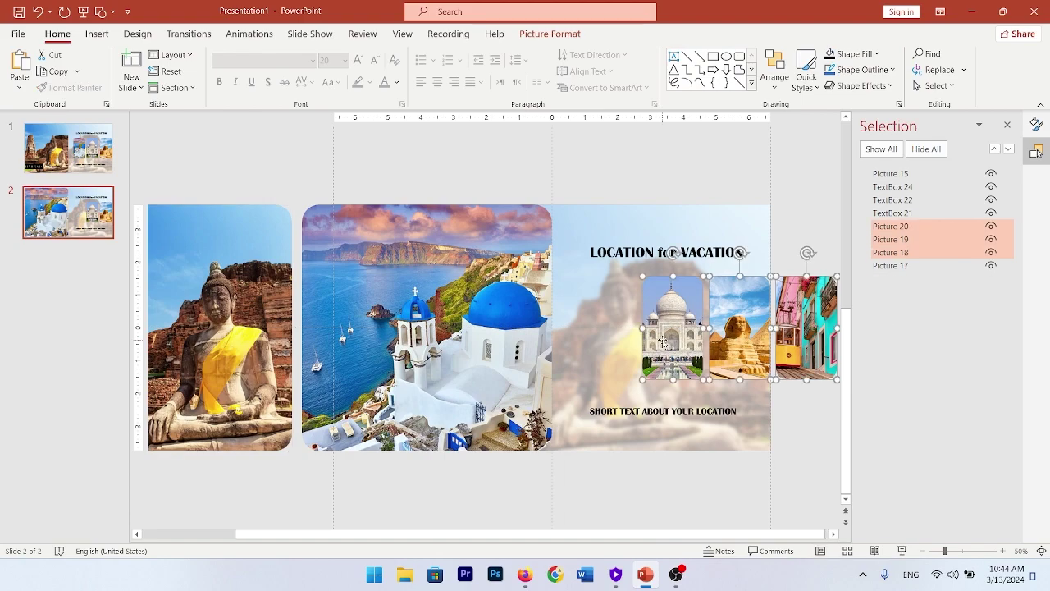
pyautogui.moveTo(663, 341); pyautogui.dragTo(602, 341)
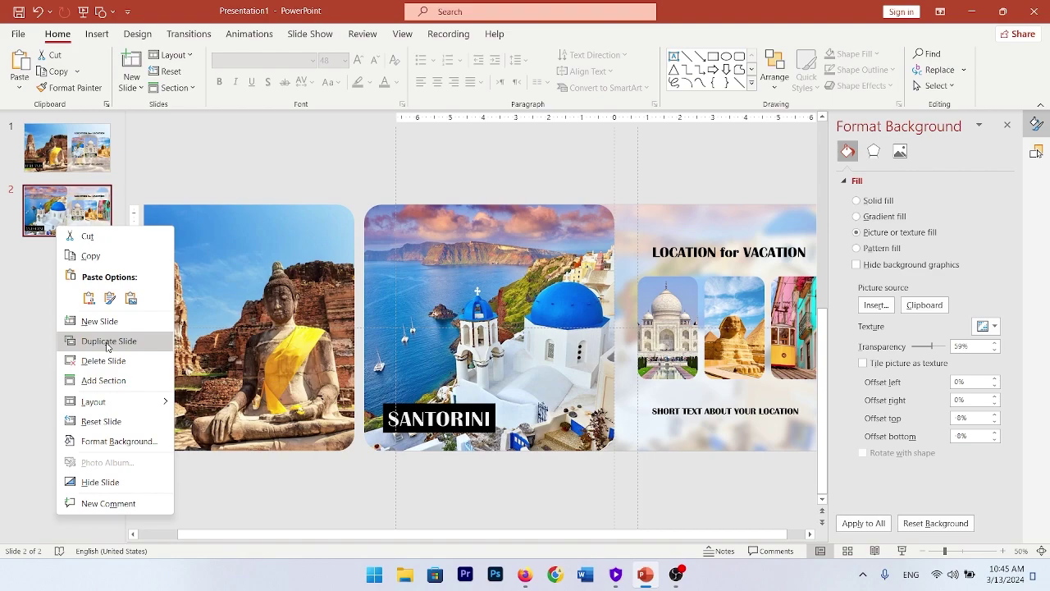
# Step: Duplicate slide 2, the Santorini slide
pyautogui.click(106, 341)
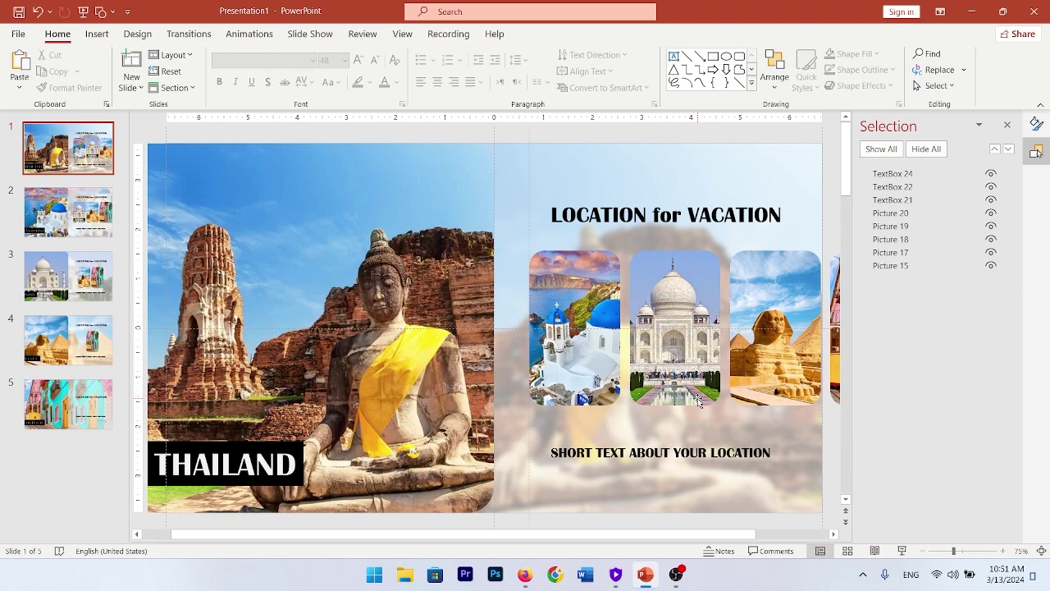
# Step: On slide 1, add a 0.34" by 0.34" half-frame shape below the small pictures, rotated into a right-pointing arrow, and make it black
pyautogui.click(96, 34)
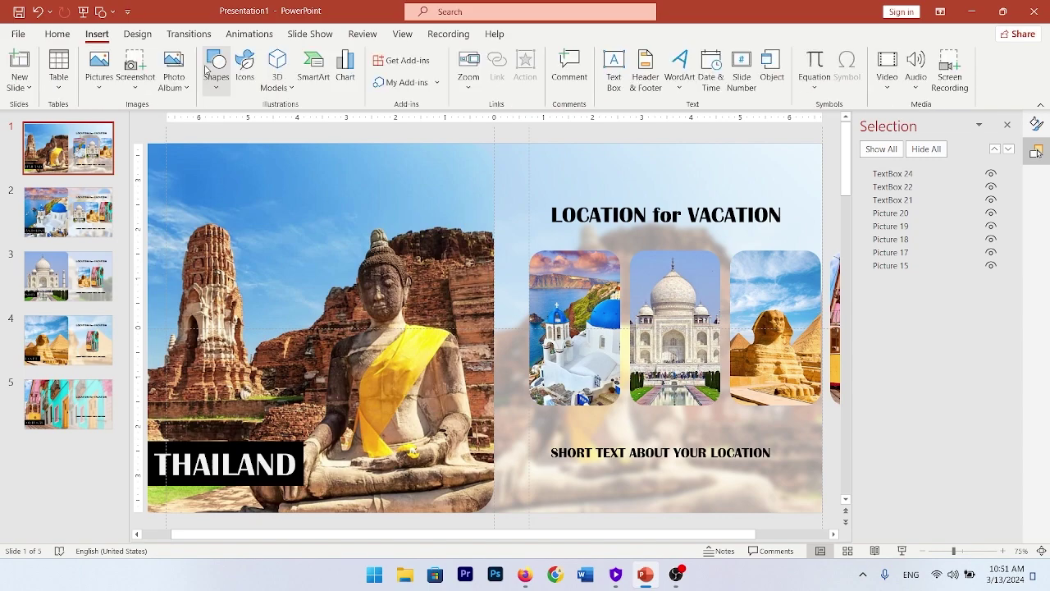
pyautogui.click(209, 69)
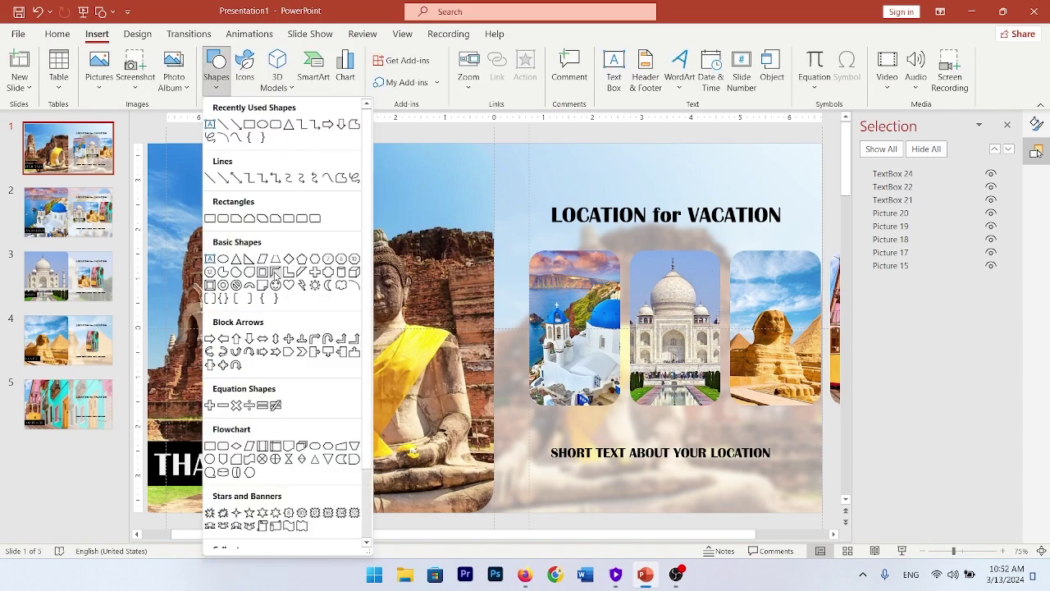
pyautogui.click(276, 272)
pyautogui.moveTo(639, 441); pyautogui.dragTo(639, 440)
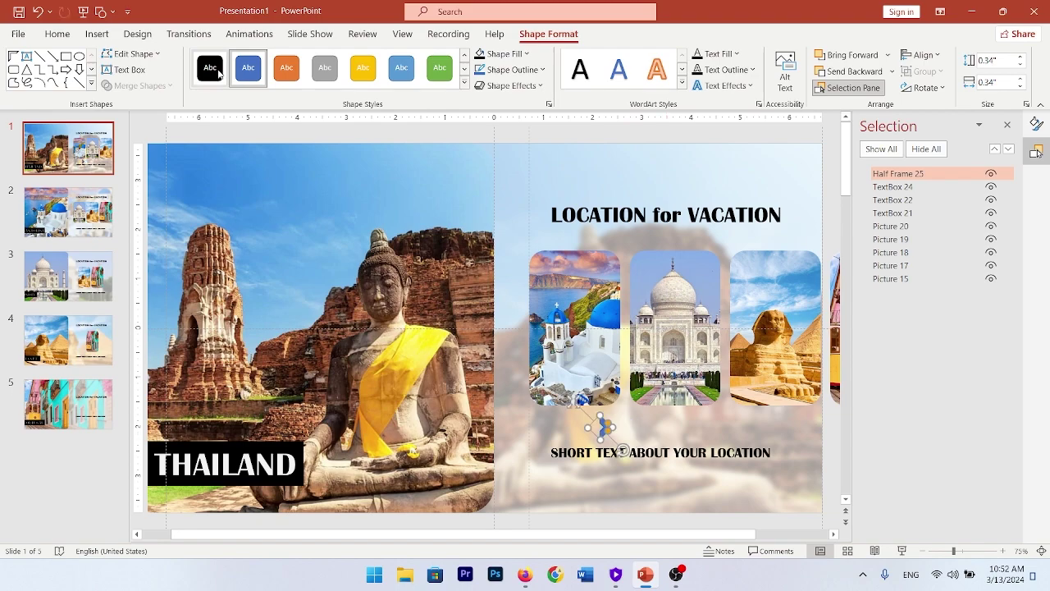
pyautogui.click(219, 74)
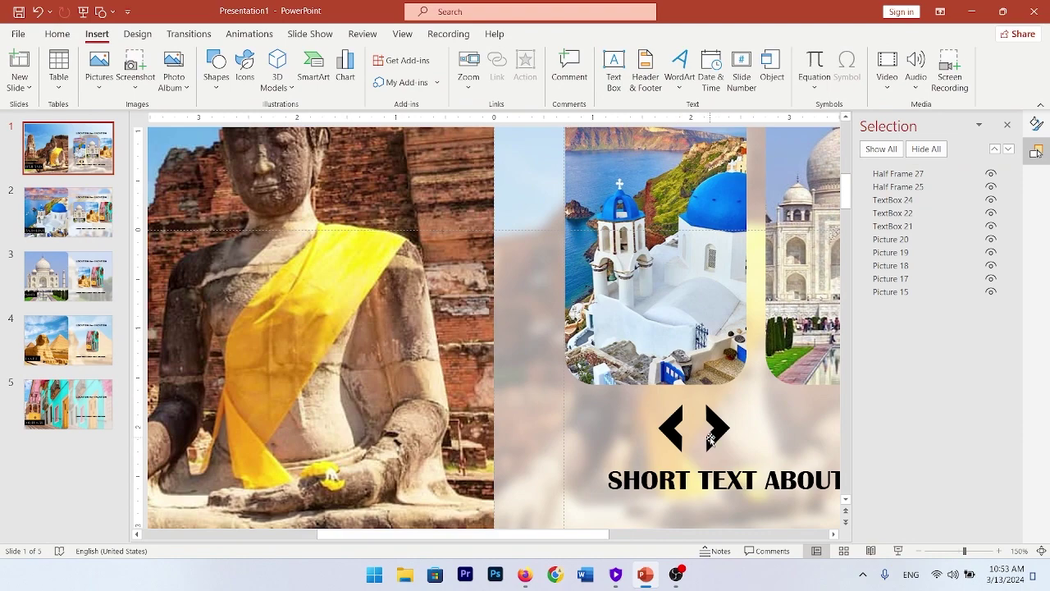
# Step: Give the right-pointing arrow on slide 1 a click action that hyperlinks to Next Slide
pyautogui.click(711, 439)
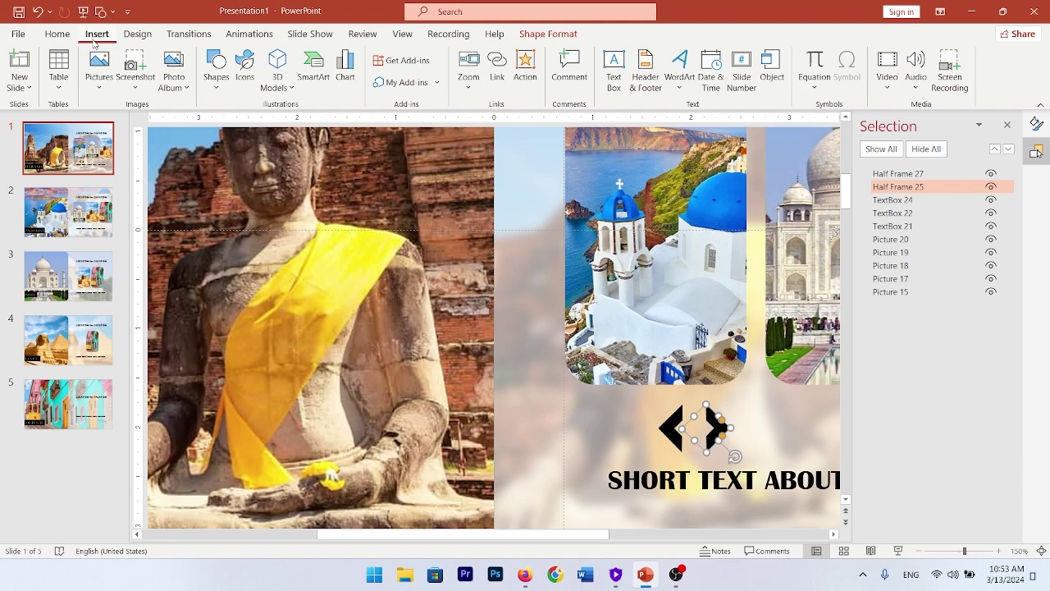
pyautogui.click(525, 70)
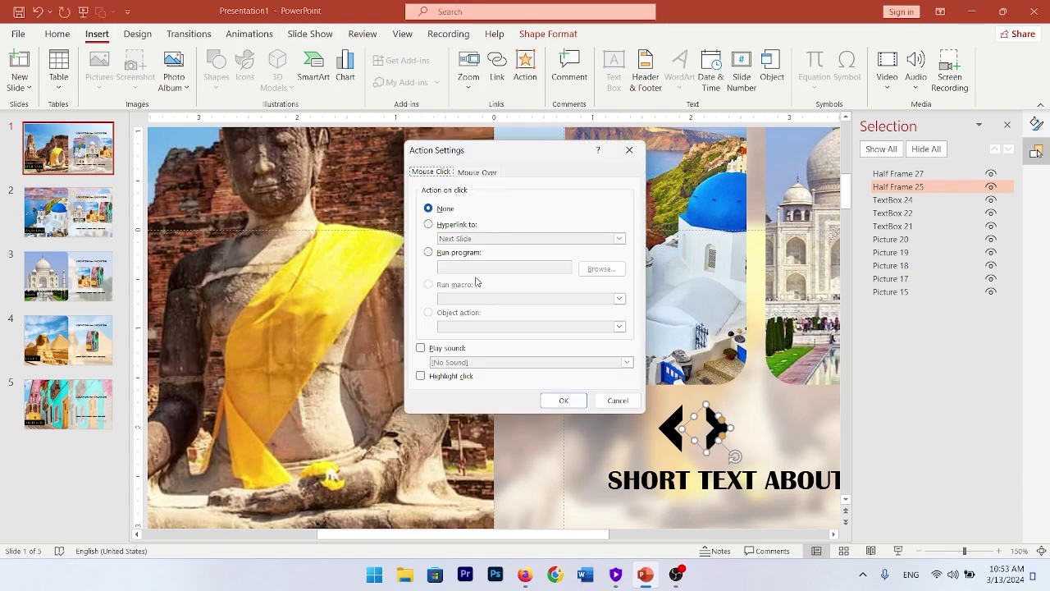
pyautogui.click(461, 224)
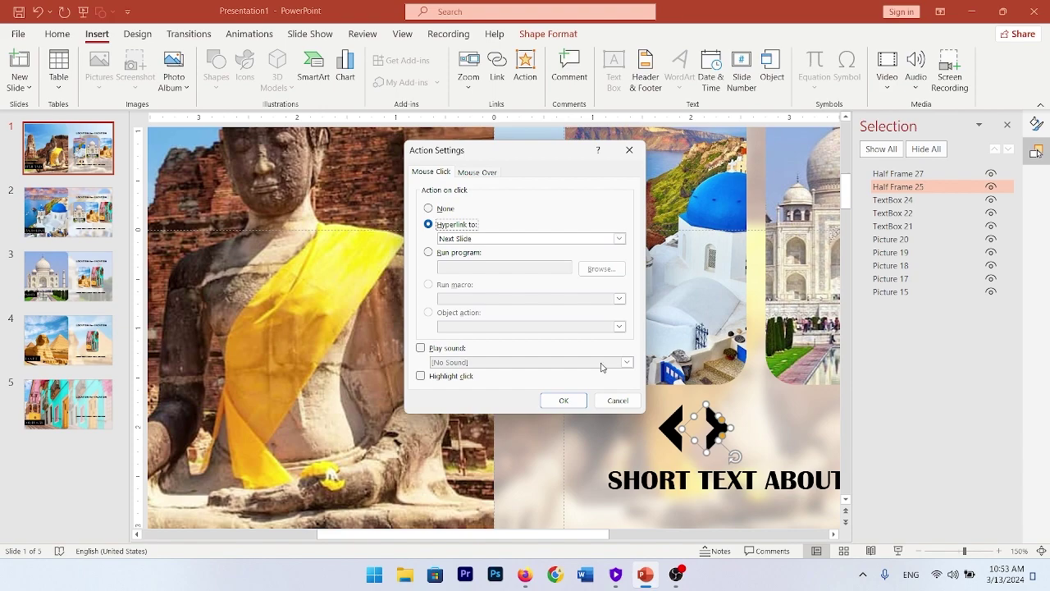
pyautogui.click(563, 400)
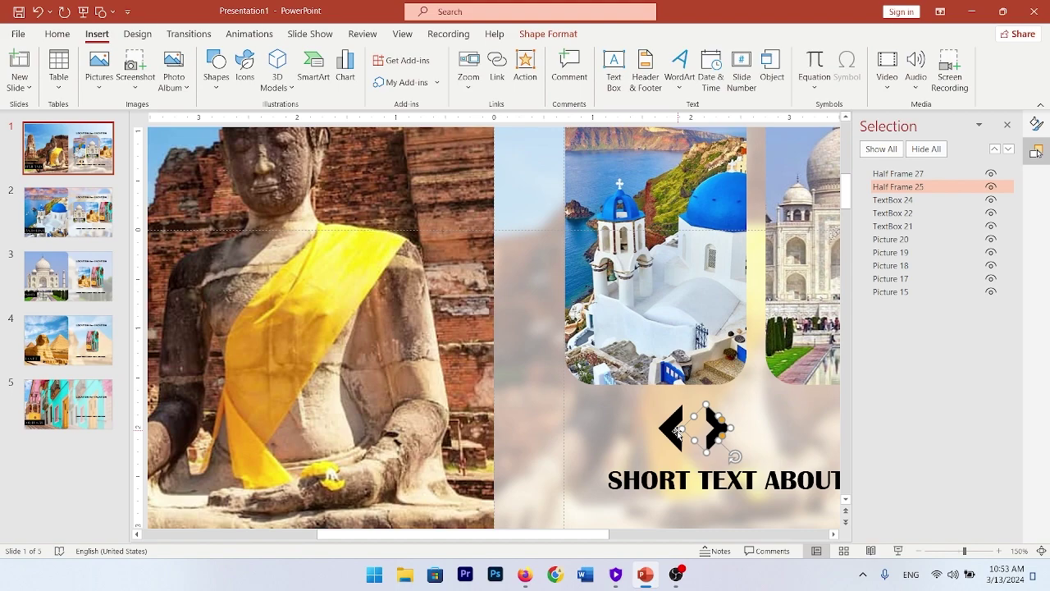
# Step: Open the action settings for the left-pointing arrow on slide 1
pyautogui.click(672, 434)
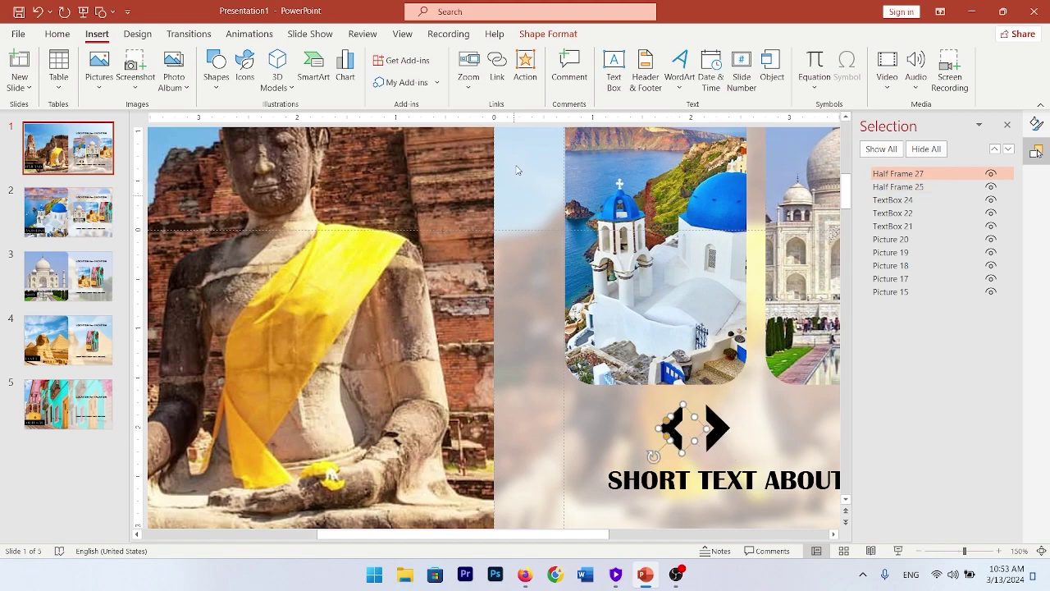
pyautogui.click(525, 72)
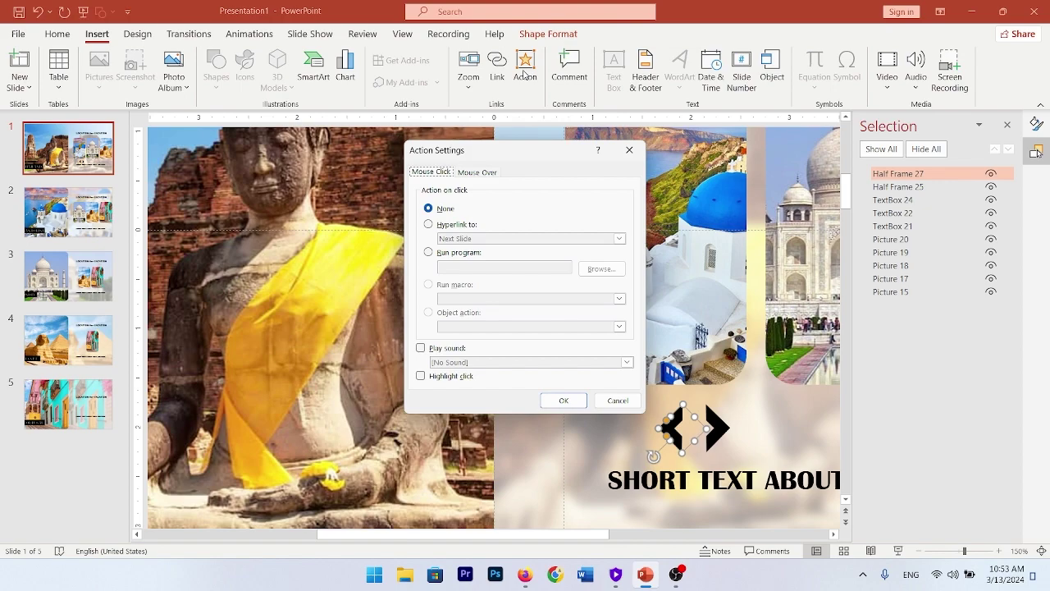